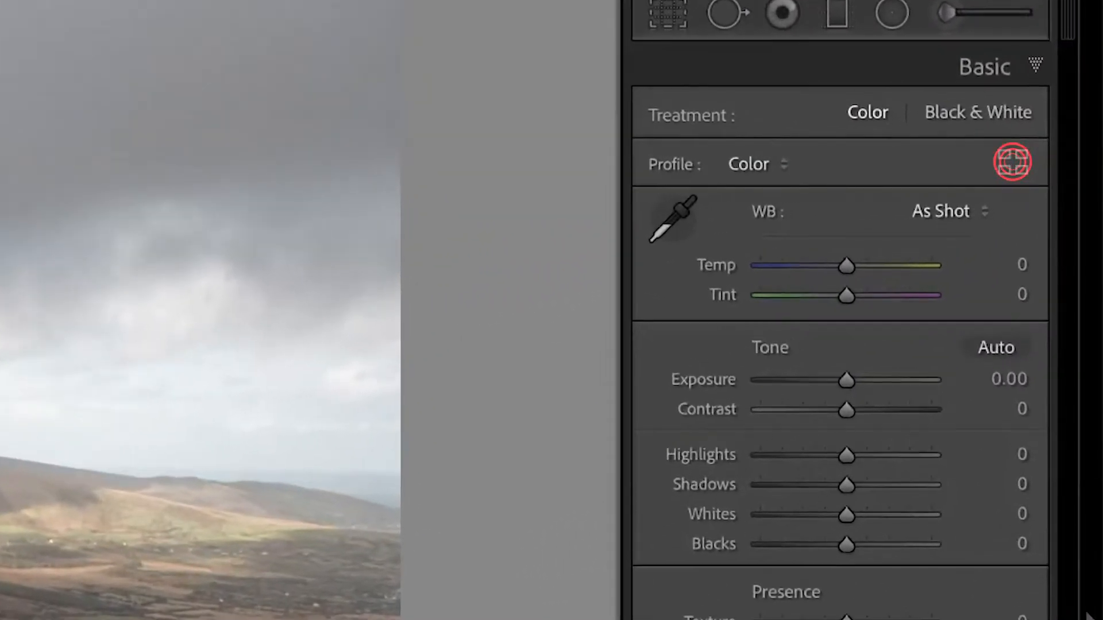
Look up the Diffusion profile in the Archipelago Quest 01 group of the profile browser
{"action": "left_click", "coordinate": [1061, 174]}
{"action": "left_click", "coordinate": [657, 340]}
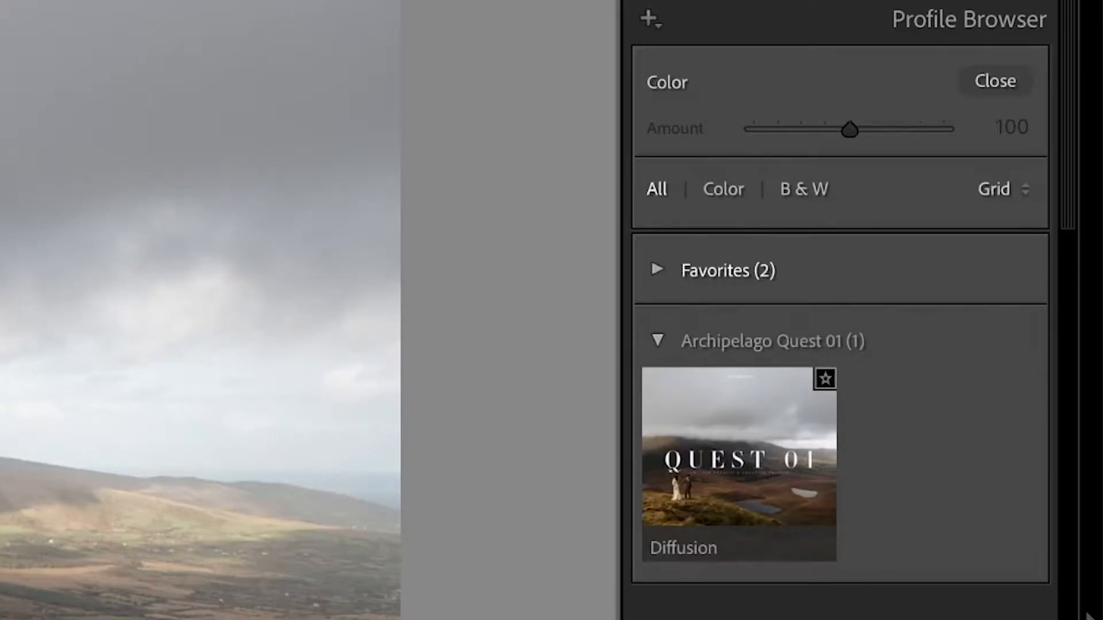
{"action": "left_click", "coordinate": [994, 81]}
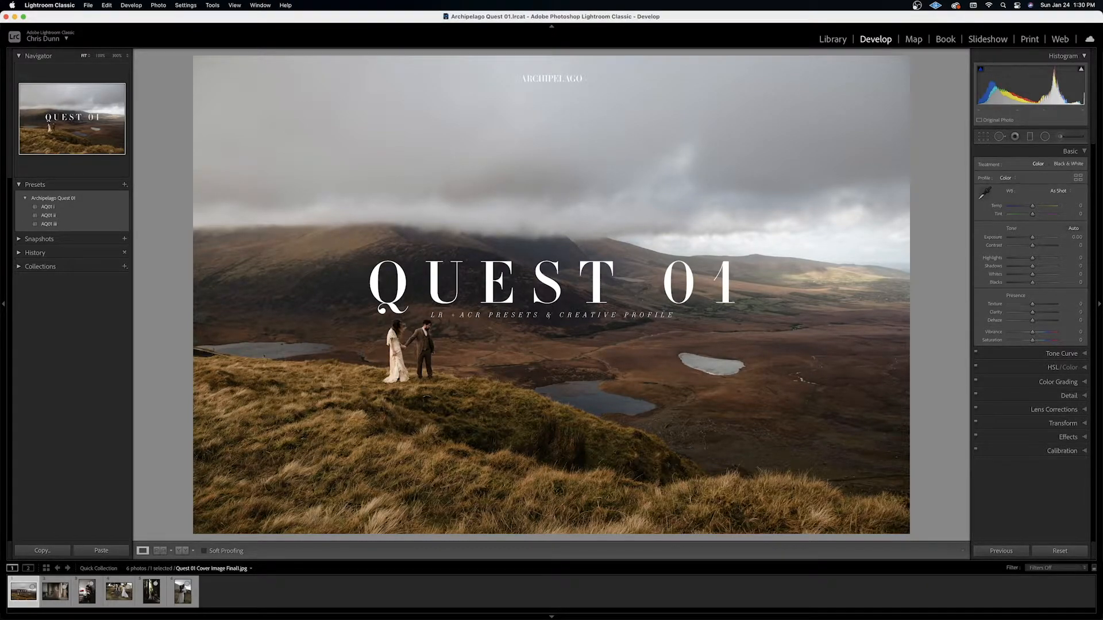
On the photo of the bride in the colonnade, set temperature to 4,893 and exposure to +0.65, and apply preset AQ01 i
{"action": "key", "text": "Right"}
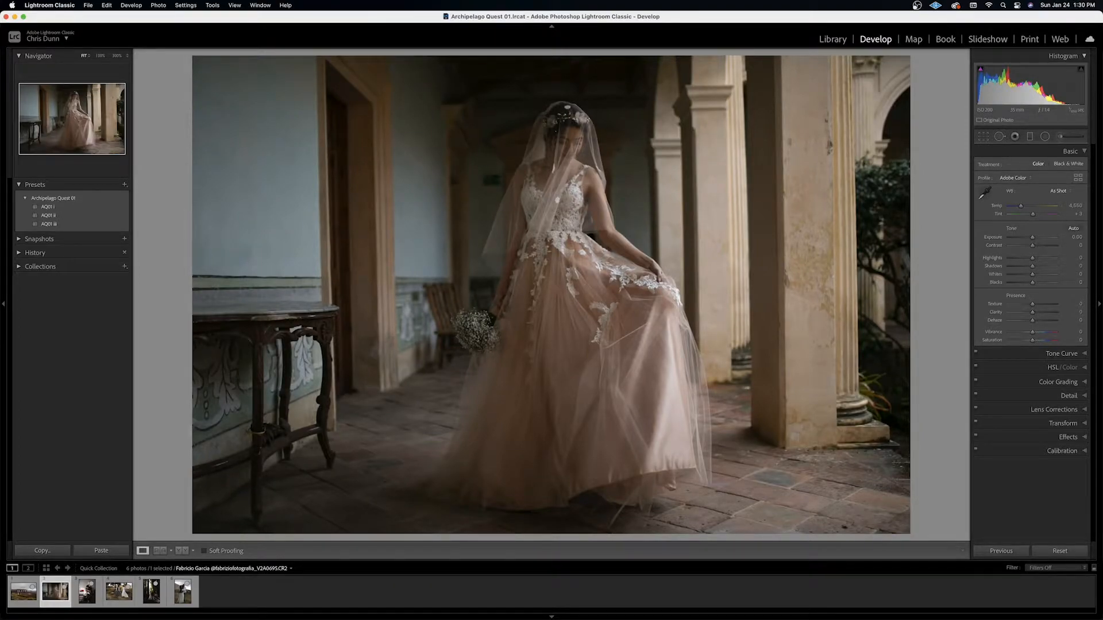
{"action": "left_click_drag", "start_coordinate": [1072, 237], "coordinate": [1076, 205]}
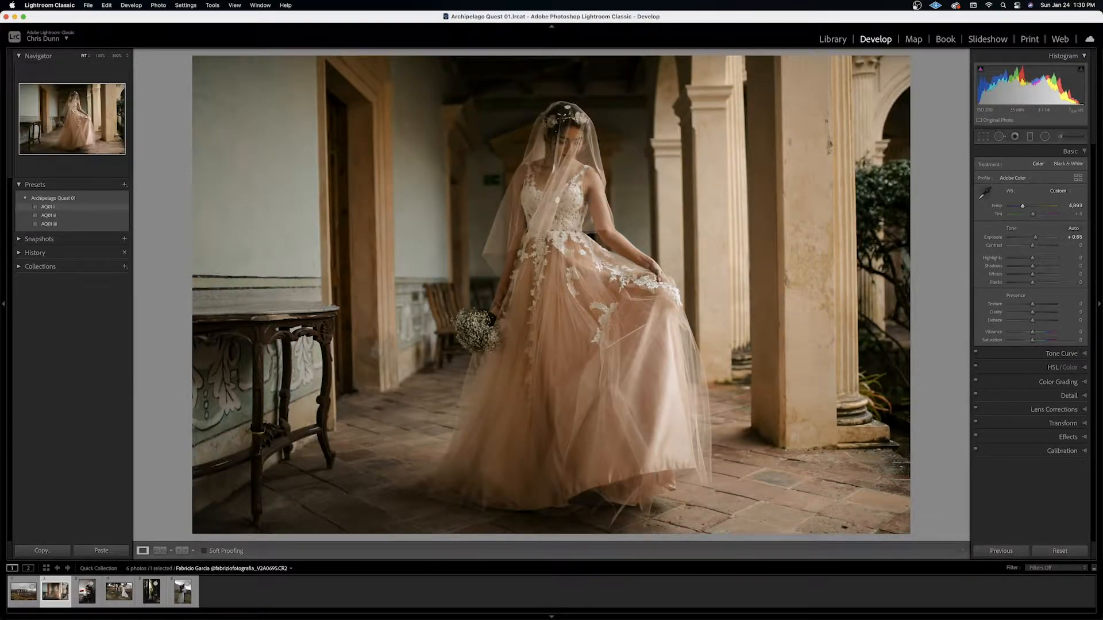
{"action": "left_click", "coordinate": [48, 207]}
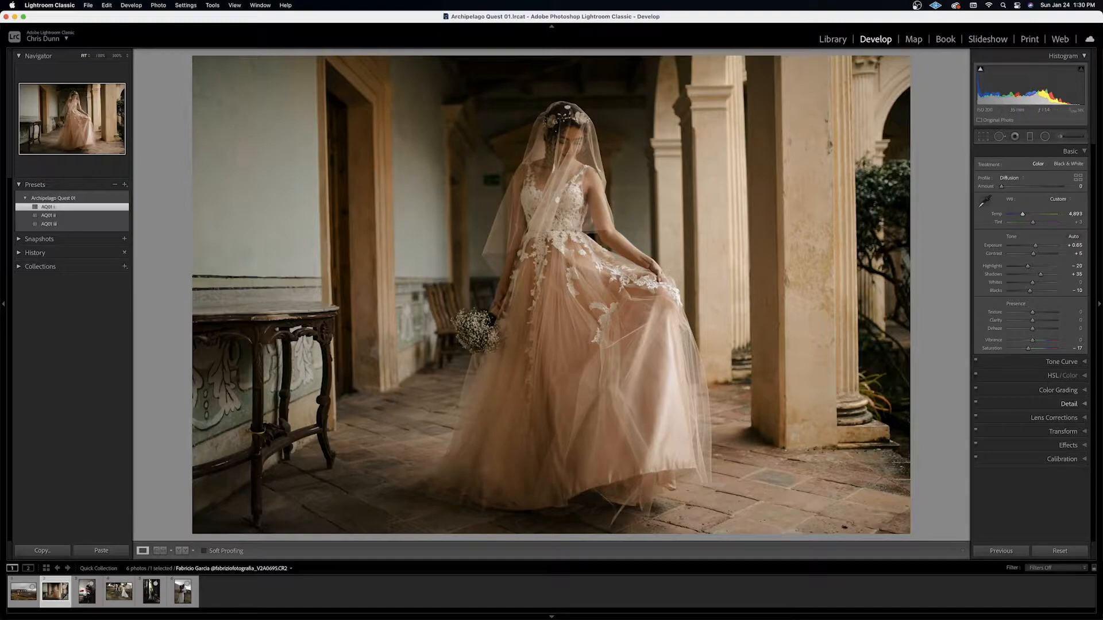
Check the lens profile correction settings of the bride photo and return to the basic adjustments
{"action": "left_click", "coordinate": [1054, 418]}
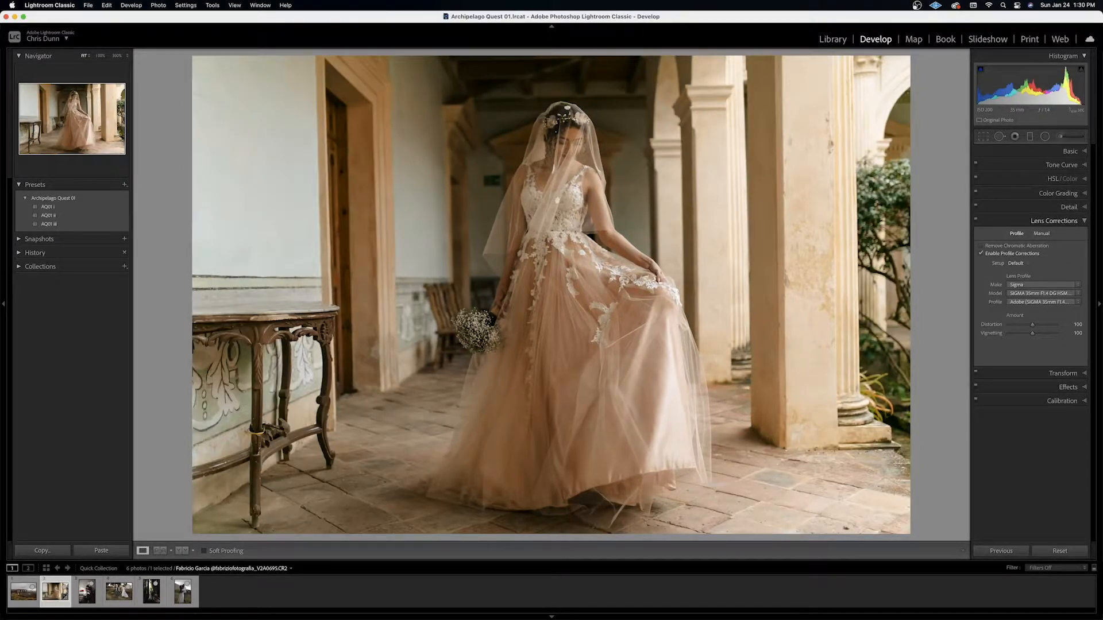
{"action": "left_click", "coordinate": [1057, 221]}
{"action": "left_click", "coordinate": [1070, 151]}
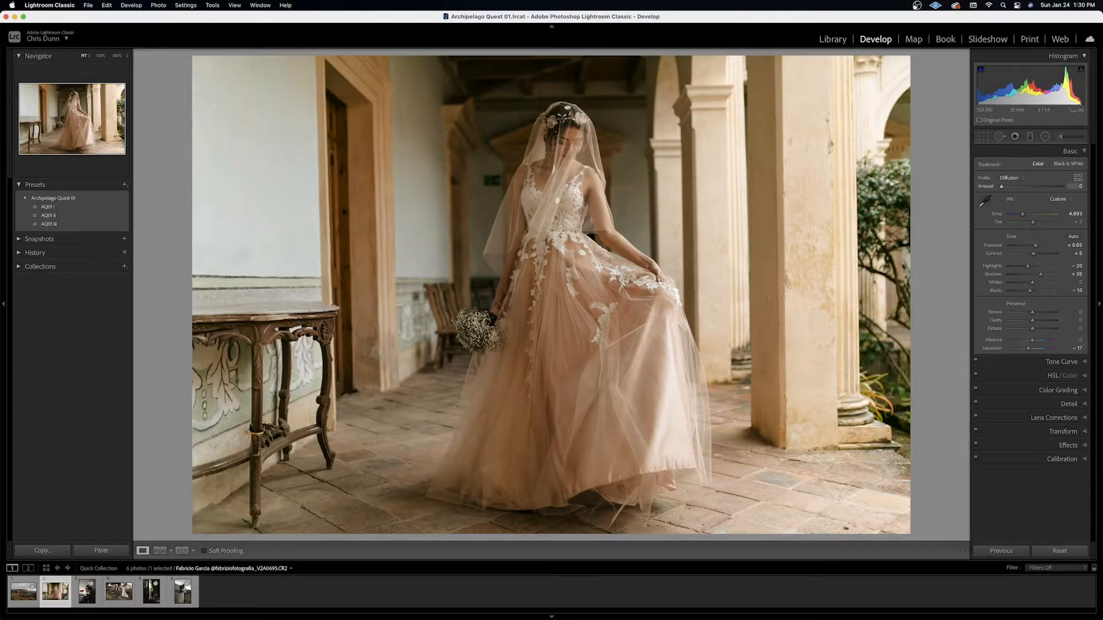
Set the Diffusion profile amount on the bride photo to 181, comparing the effect with an amount of 0
{"action": "left_click_drag", "start_coordinate": [1007, 187], "coordinate": [1017, 187]}
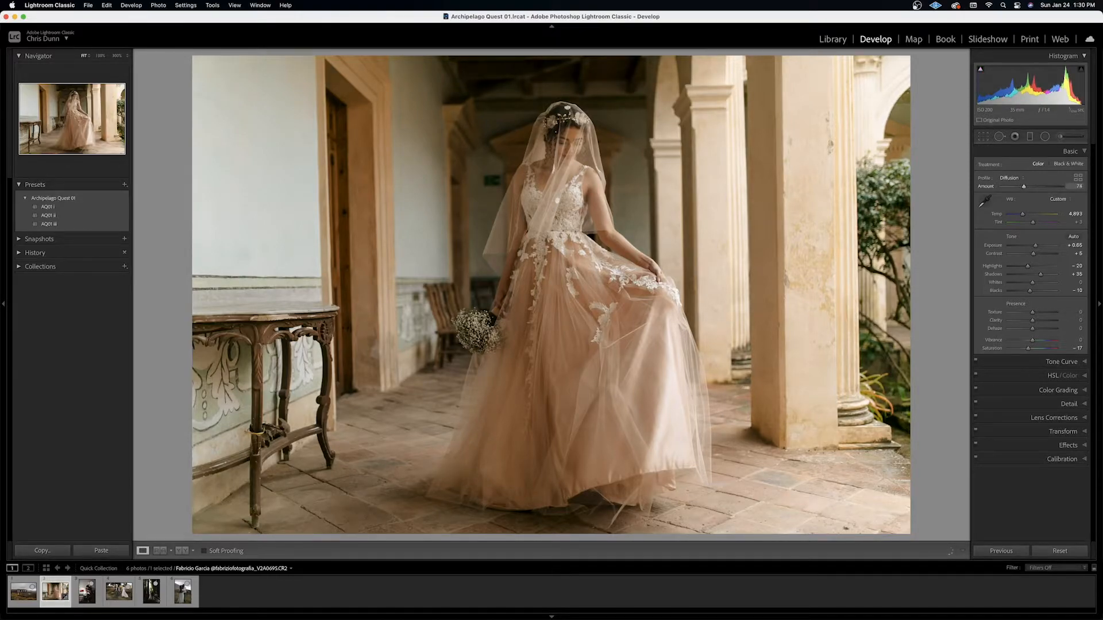
{"action": "left_click_drag", "start_coordinate": [1029, 186], "coordinate": [1032, 186]}
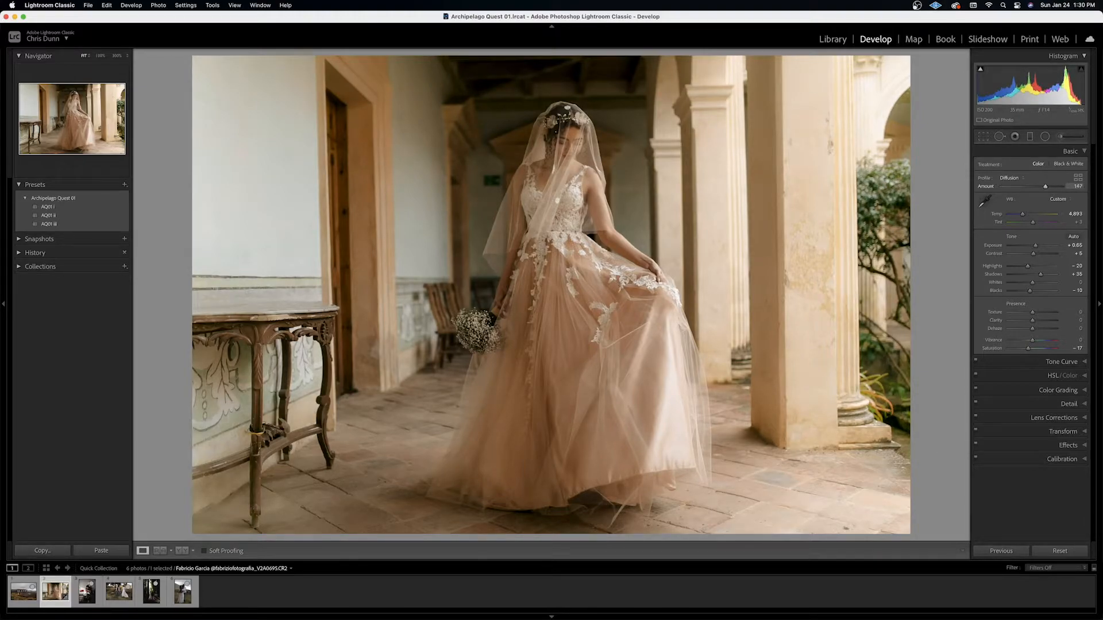
{"action": "left_click_drag", "start_coordinate": [1050, 186], "coordinate": [1053, 186]}
{"action": "left_click_drag", "start_coordinate": [1039, 186], "coordinate": [1001, 186]}
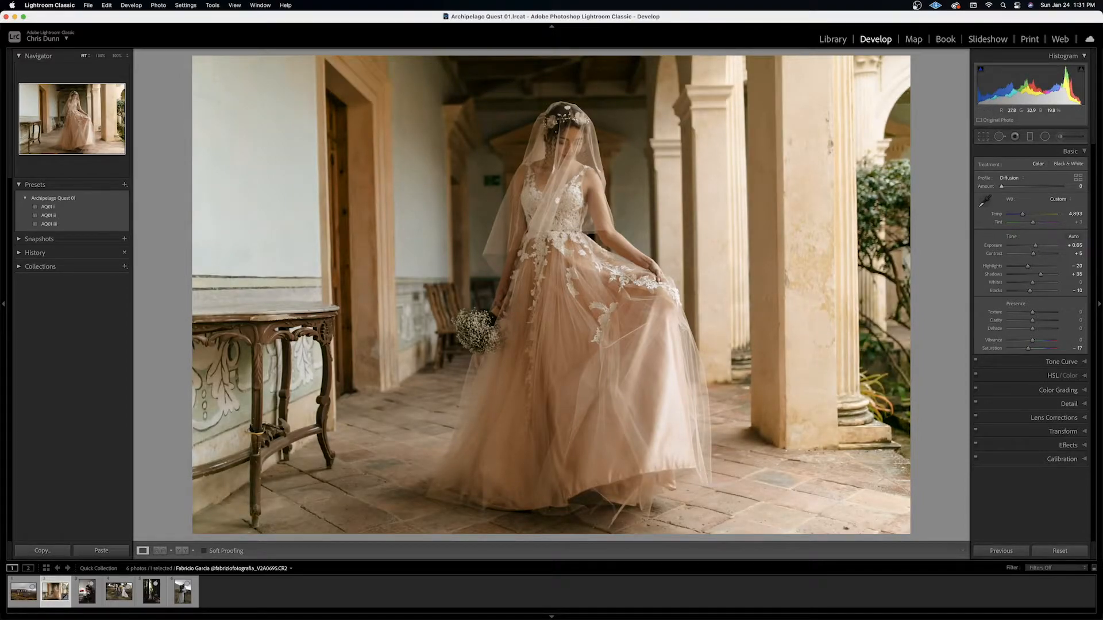
{"action": "key", "text": "super+z"}
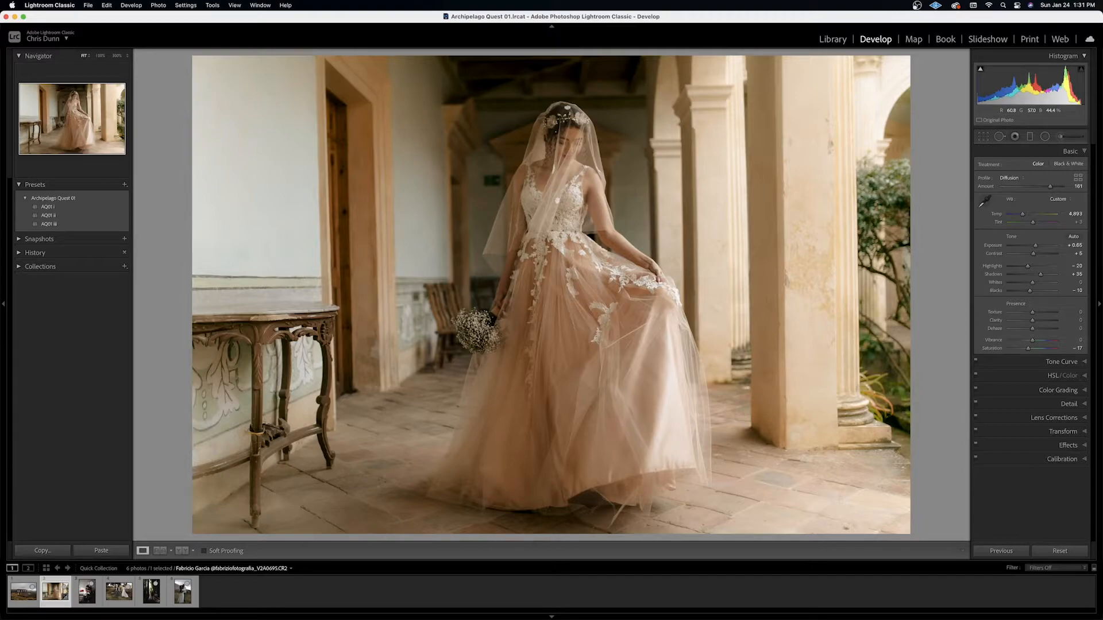
On the photo of the couple in the living room, set temperature to 4,909 and exposure to +0.60
{"action": "key", "text": "Right"}
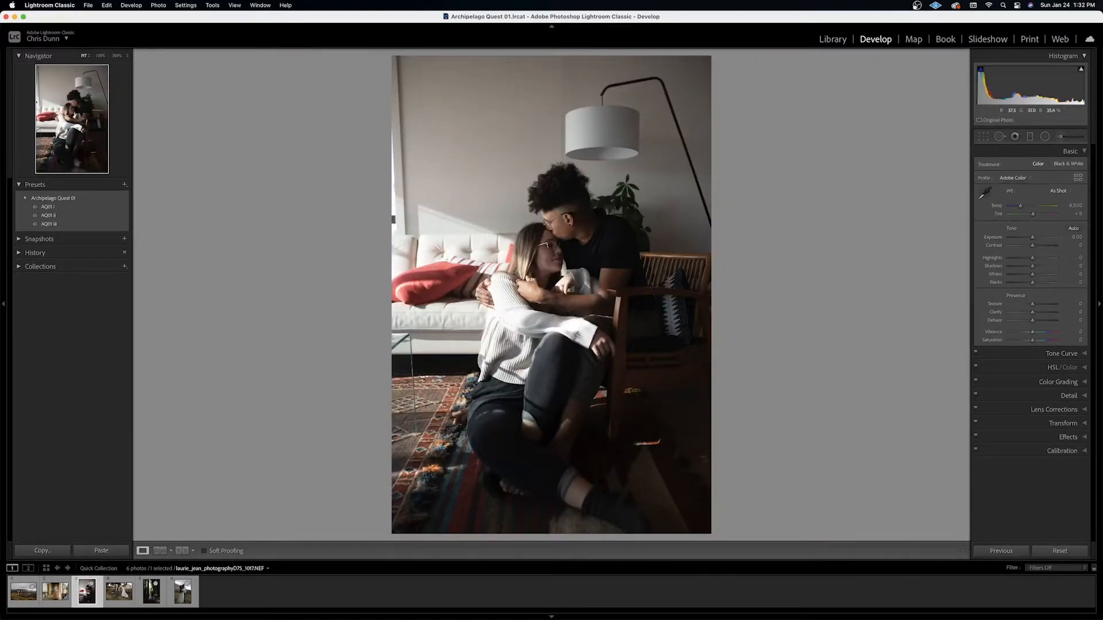
{"action": "left_click_drag", "start_coordinate": [1072, 205], "coordinate": [1078, 205]}
{"action": "left_click_drag", "start_coordinate": [1071, 237], "coordinate": [1086, 237]}
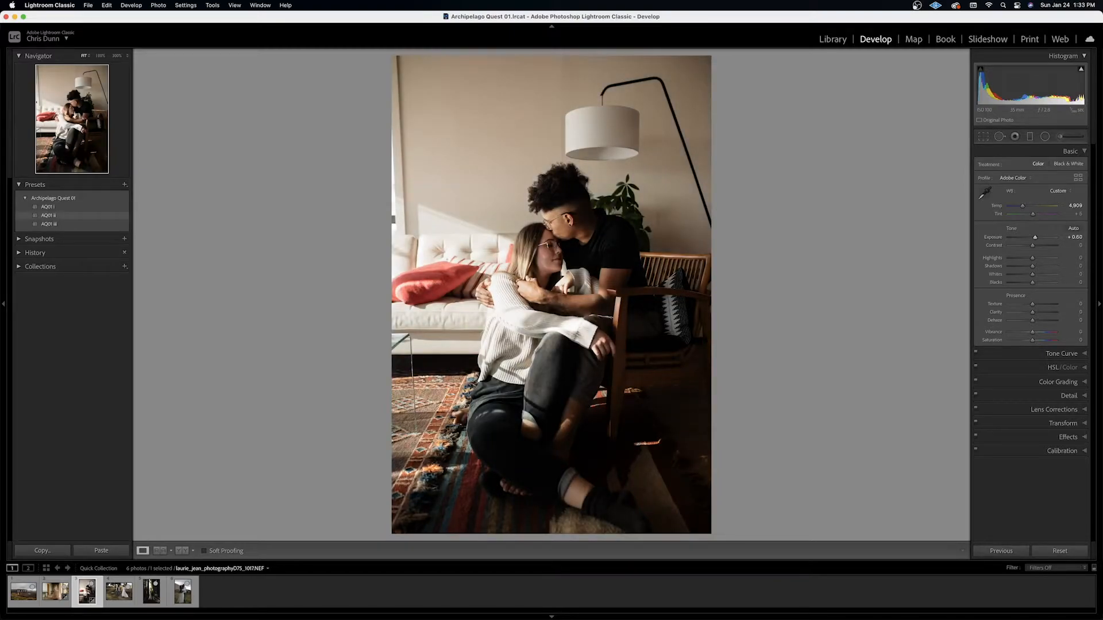
Apply preset AQ01 ii to the living room photo, with exposure at +0.45 and a Diffusion amount of 146
{"action": "left_click", "coordinate": [49, 215]}
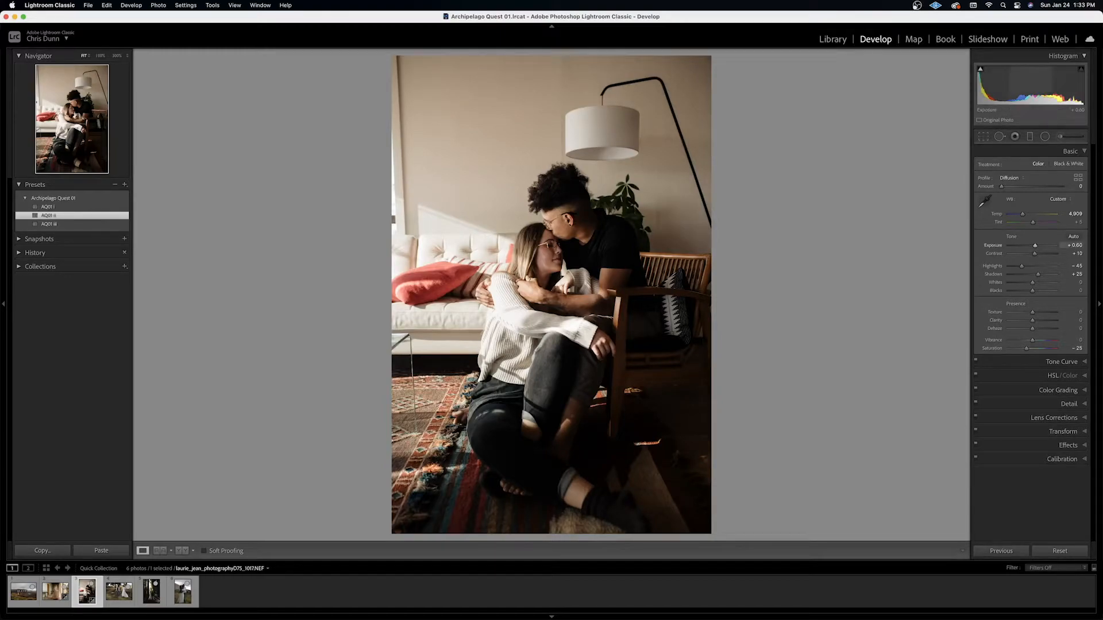
{"action": "left_click_drag", "start_coordinate": [1034, 245], "coordinate": [1034, 245]}
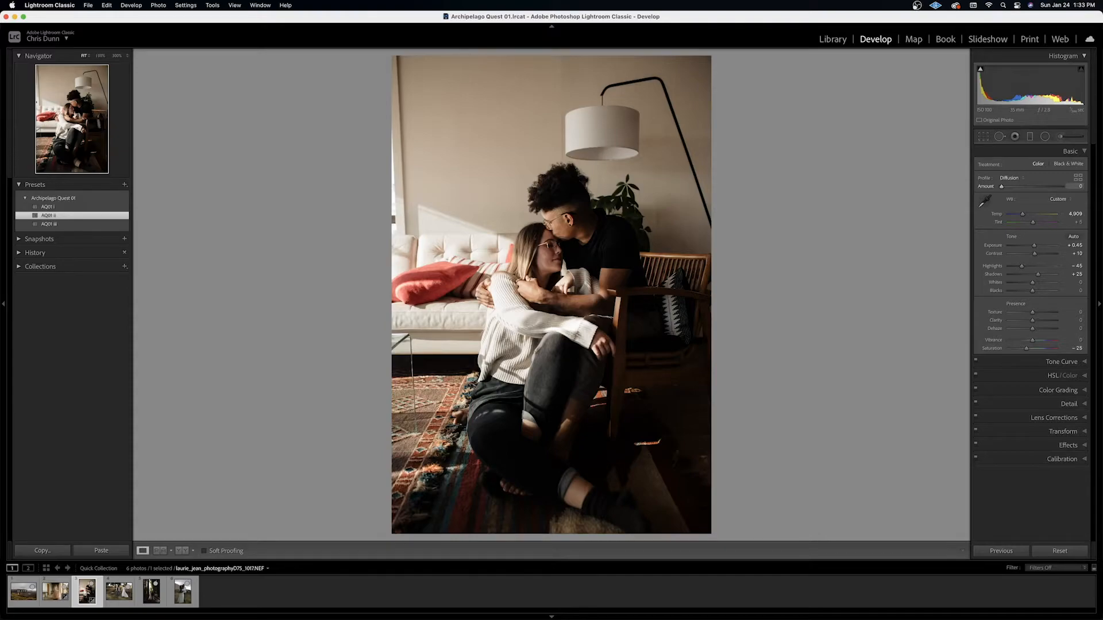
{"action": "left_click_drag", "start_coordinate": [1023, 187], "coordinate": [1031, 186]}
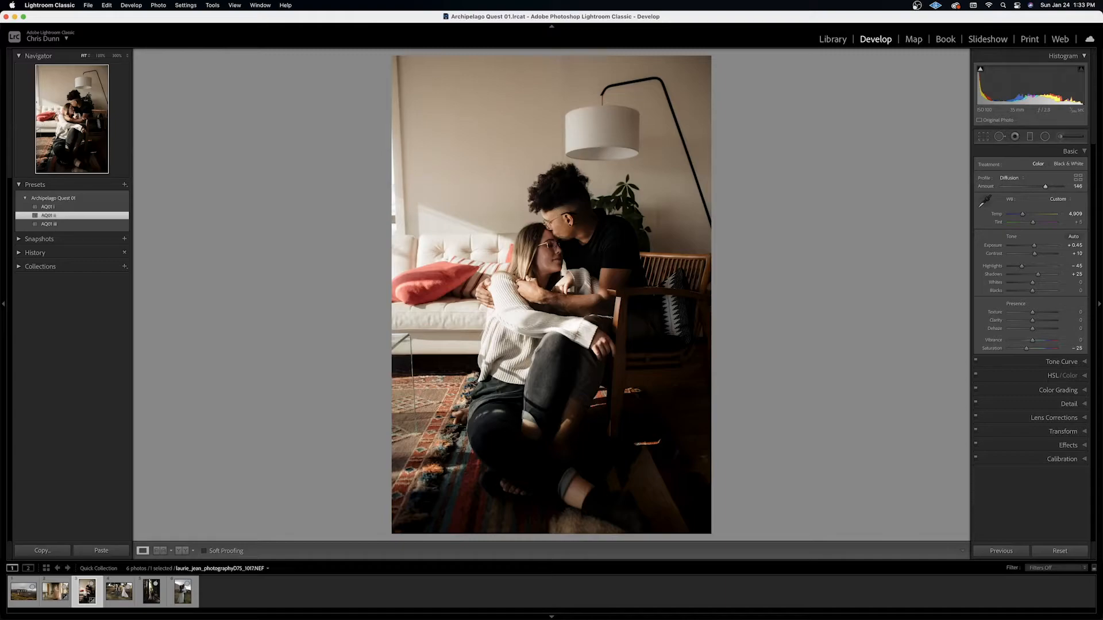
On the photo of the couple walking in the dry field, set exposure to +0.65 and apply preset AQ01 iii
{"action": "key", "text": "Right"}
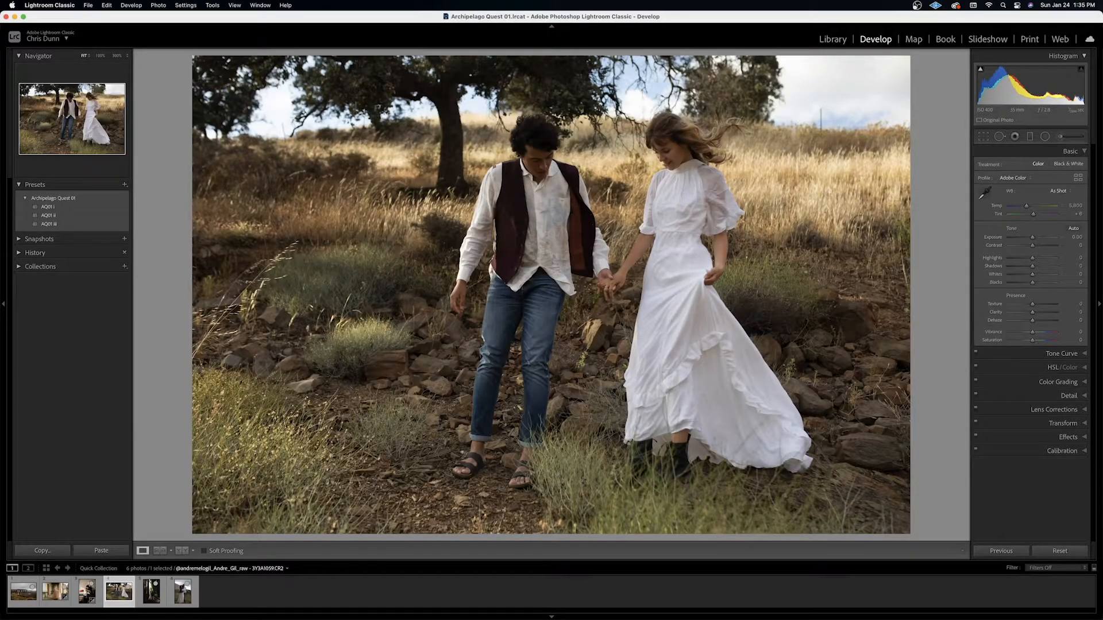
{"action": "left_click_drag", "start_coordinate": [1032, 236], "coordinate": [1035, 237]}
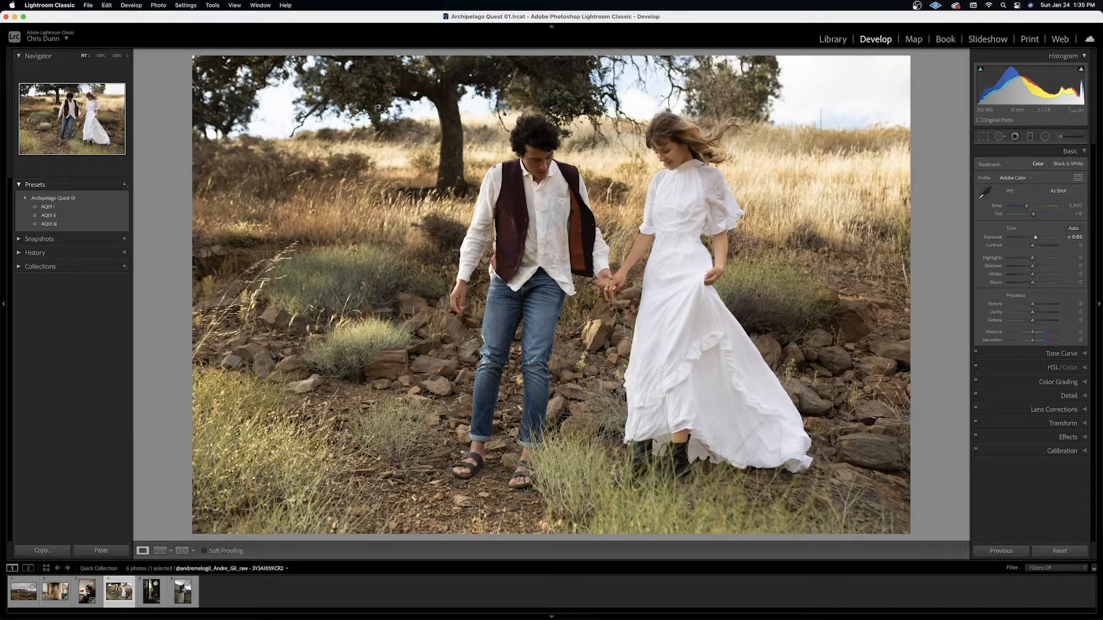
{"action": "left_click", "coordinate": [49, 224]}
{"action": "left_click", "coordinate": [49, 224]}
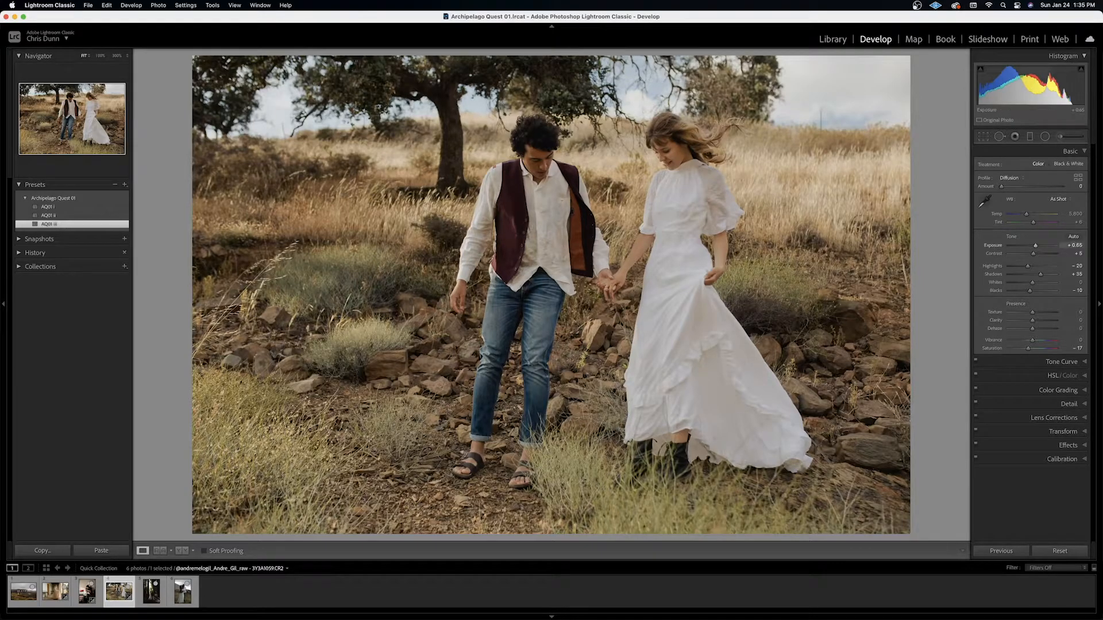
Set the field photo's exposure to +0.90 and its Diffusion profile amount to 120
{"action": "left_click_drag", "start_coordinate": [1035, 245], "coordinate": [1038, 245]}
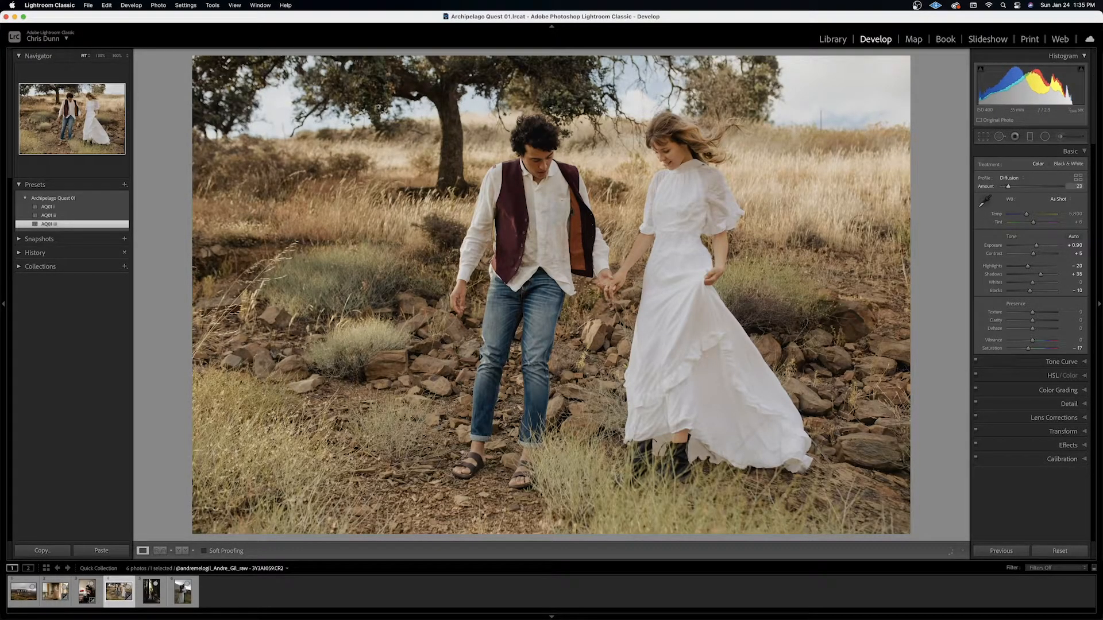
{"action": "left_click_drag", "start_coordinate": [1015, 186], "coordinate": [1034, 186]}
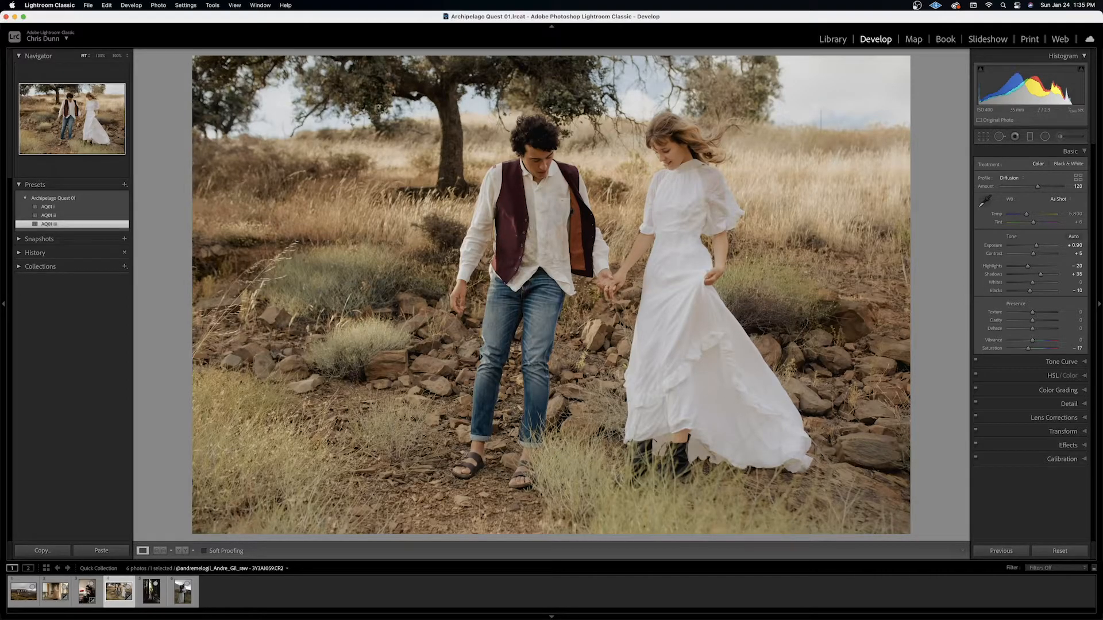
On the forest couple photo, set exposure to +1.20, temperature to 8,806 and tint to 0, comparing the tint change by undoing and redoing it
{"action": "key", "text": "Right"}
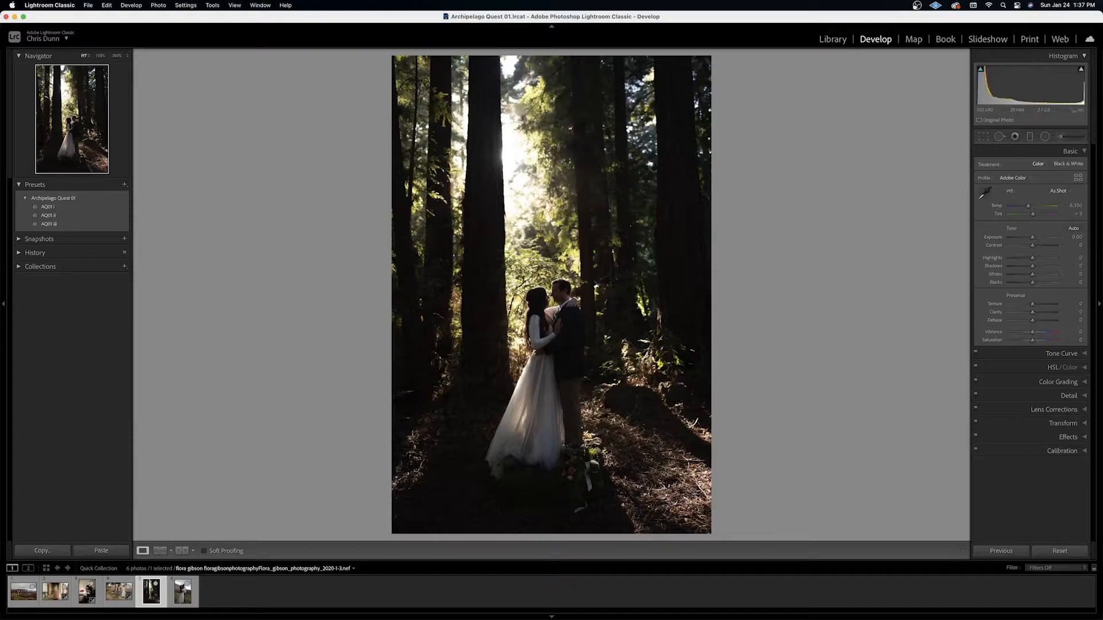
{"action": "left_click_drag", "start_coordinate": [1032, 237], "coordinate": [1029, 205]}
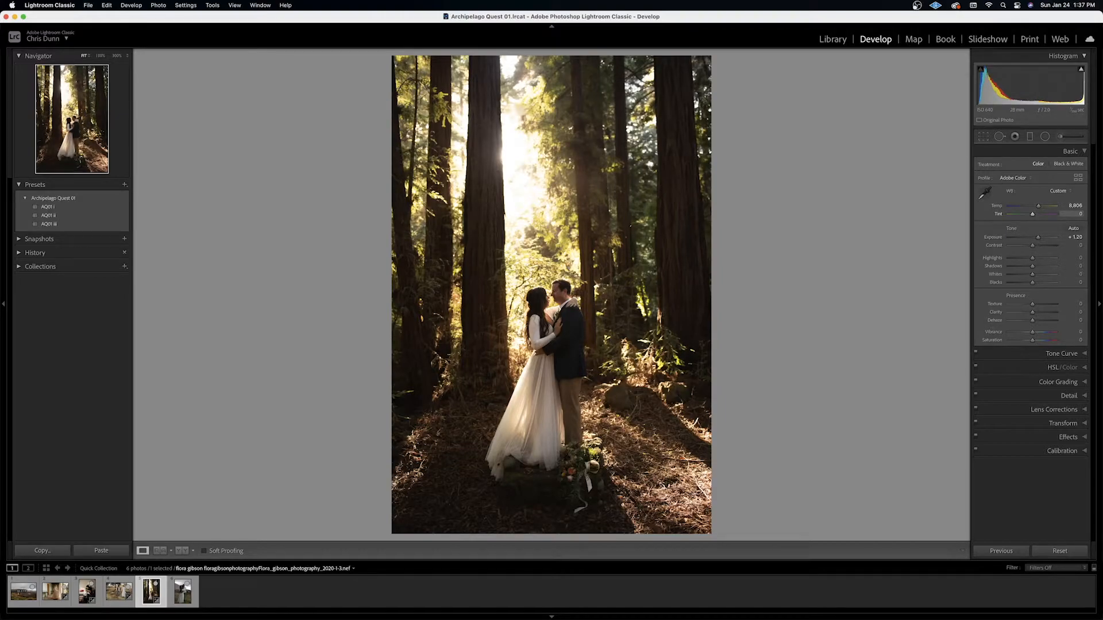
{"action": "key", "text": "super+z"}
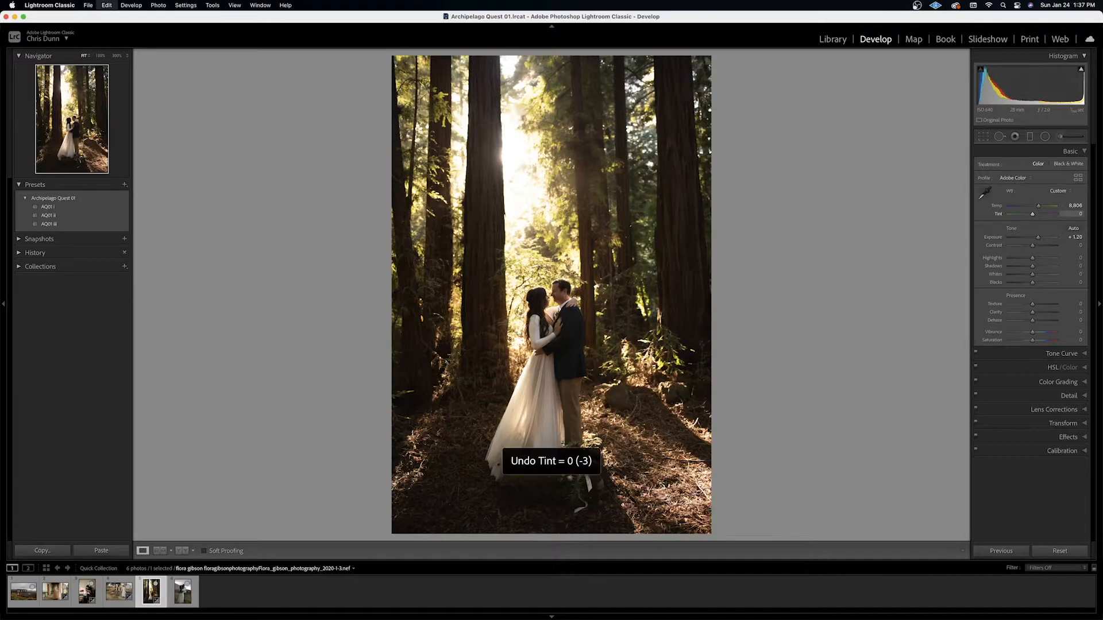
{"action": "key", "text": "super+shift+z"}
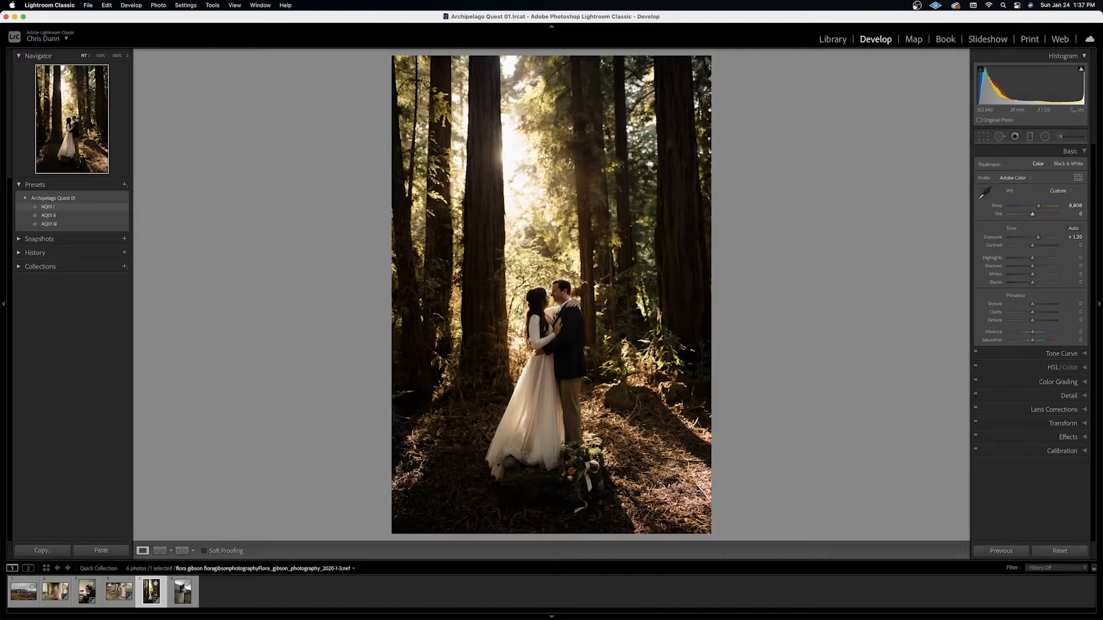
Apply preset AQ01 i to the forest photo, with exposure at +1.50 and an increased Diffusion profile amount
{"action": "left_click", "coordinate": [48, 207]}
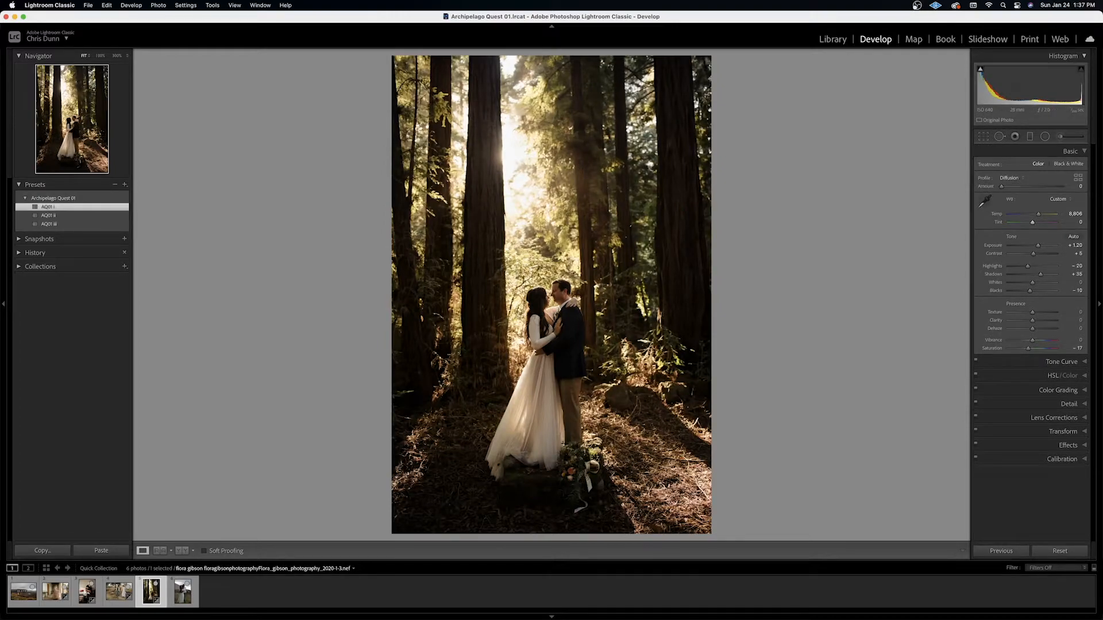
{"action": "left_click_drag", "start_coordinate": [1038, 246], "coordinate": [1038, 245]}
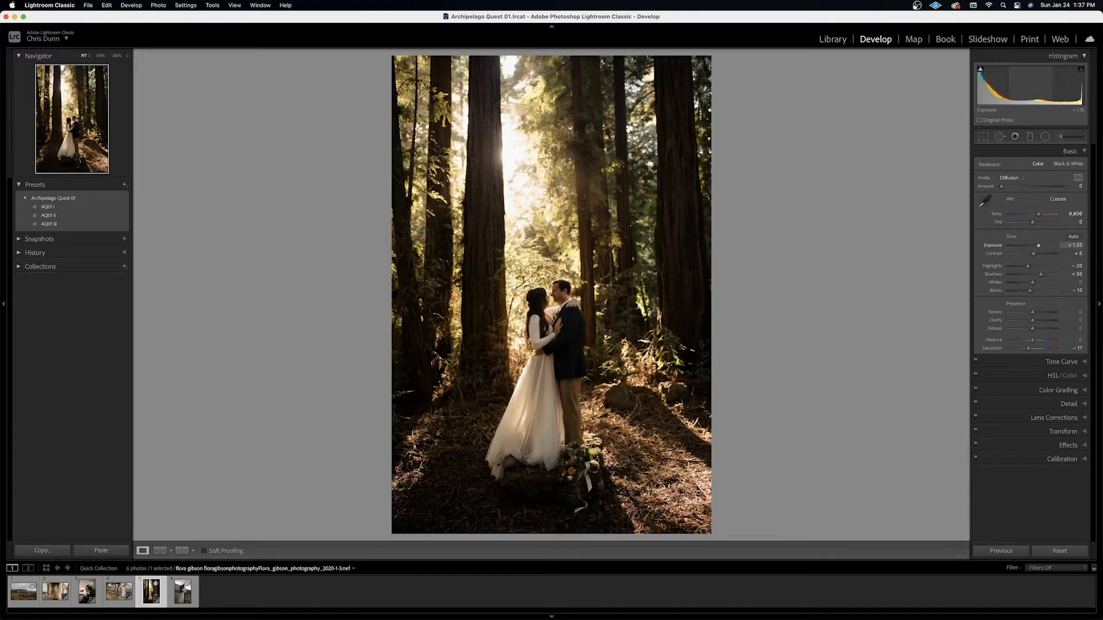
{"action": "left_click_drag", "start_coordinate": [1038, 245], "coordinate": [1039, 246]}
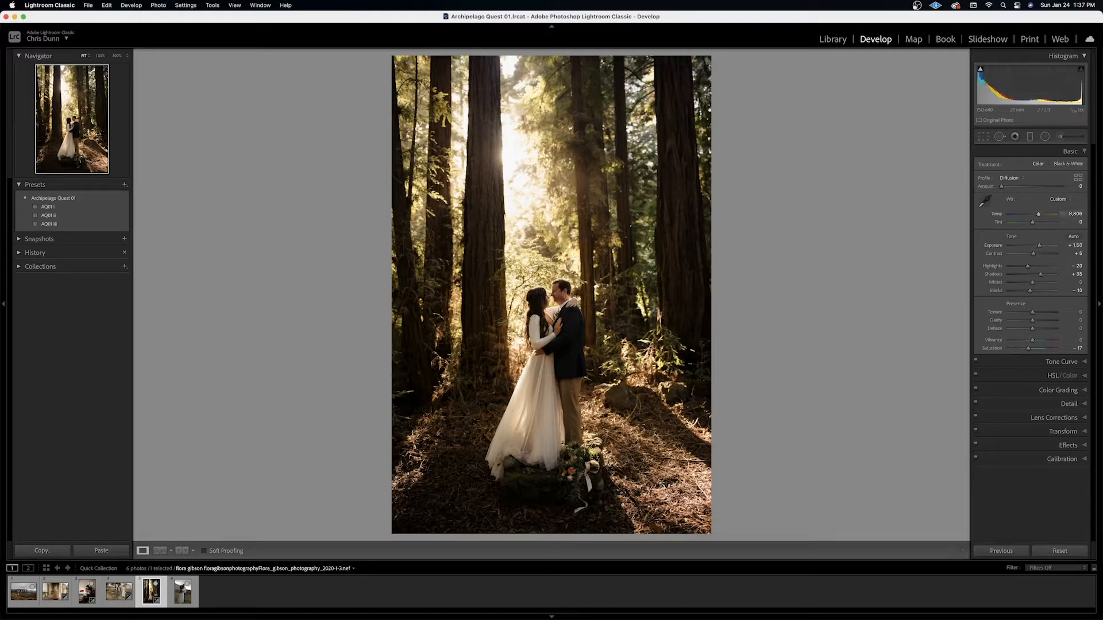
{"action": "left_click_drag", "start_coordinate": [1001, 186], "coordinate": [1026, 186]}
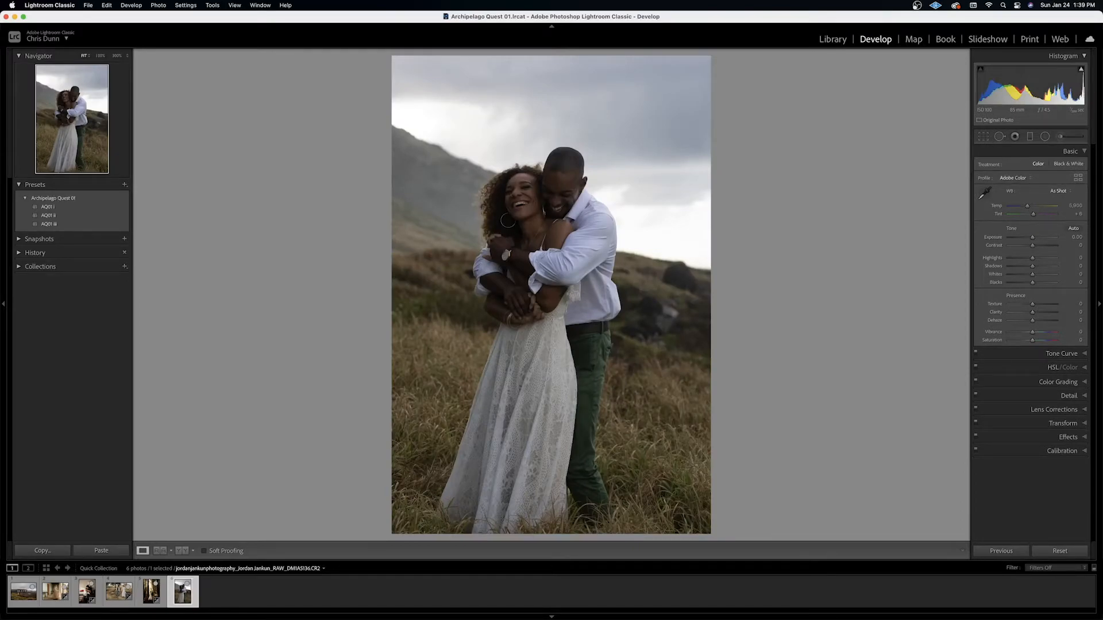
On the photo of the couple embracing on the hillside, set temperature to 6,852 and exposure to +0.70, and apply preset AQ01 ii
{"action": "left_click_drag", "start_coordinate": [1027, 205], "coordinate": [1031, 206]}
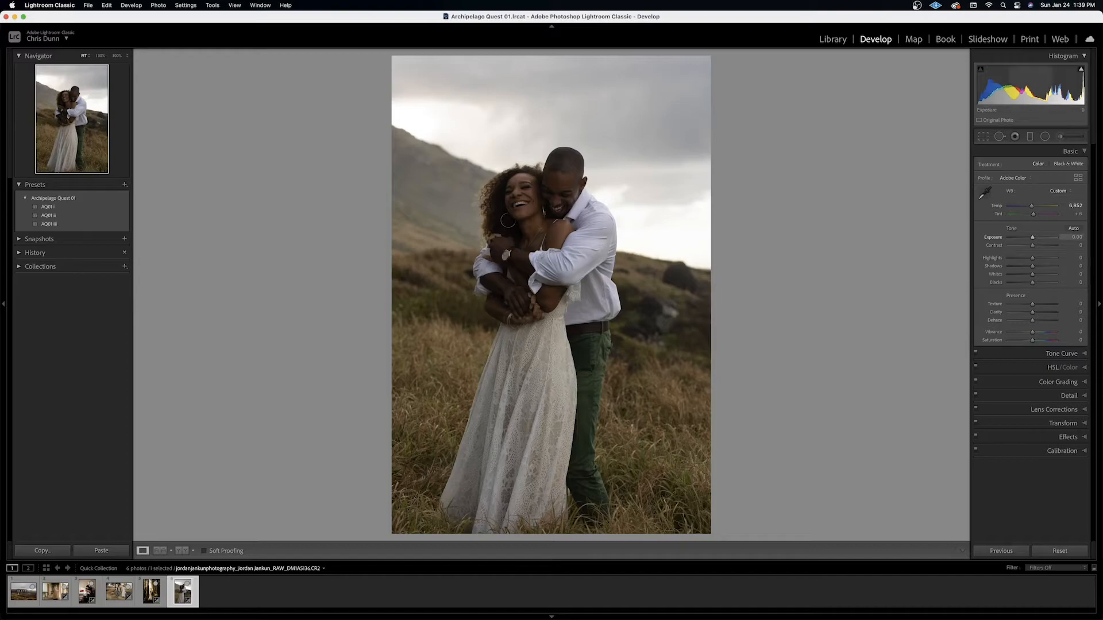
{"action": "left_click_drag", "start_coordinate": [1032, 238], "coordinate": [1036, 237]}
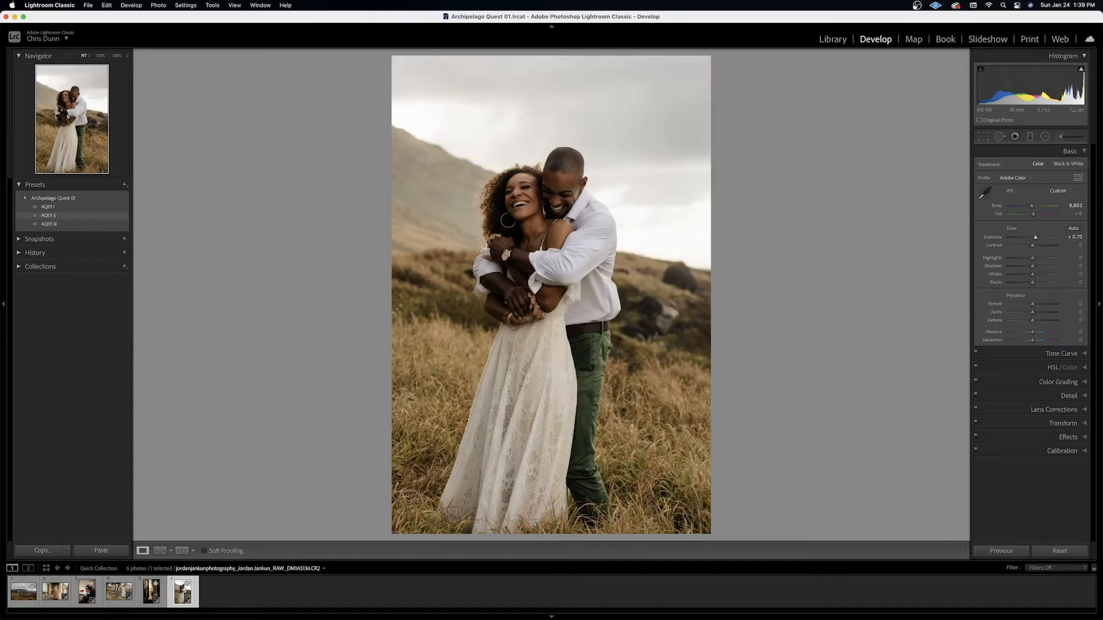
{"action": "left_click", "coordinate": [48, 215]}
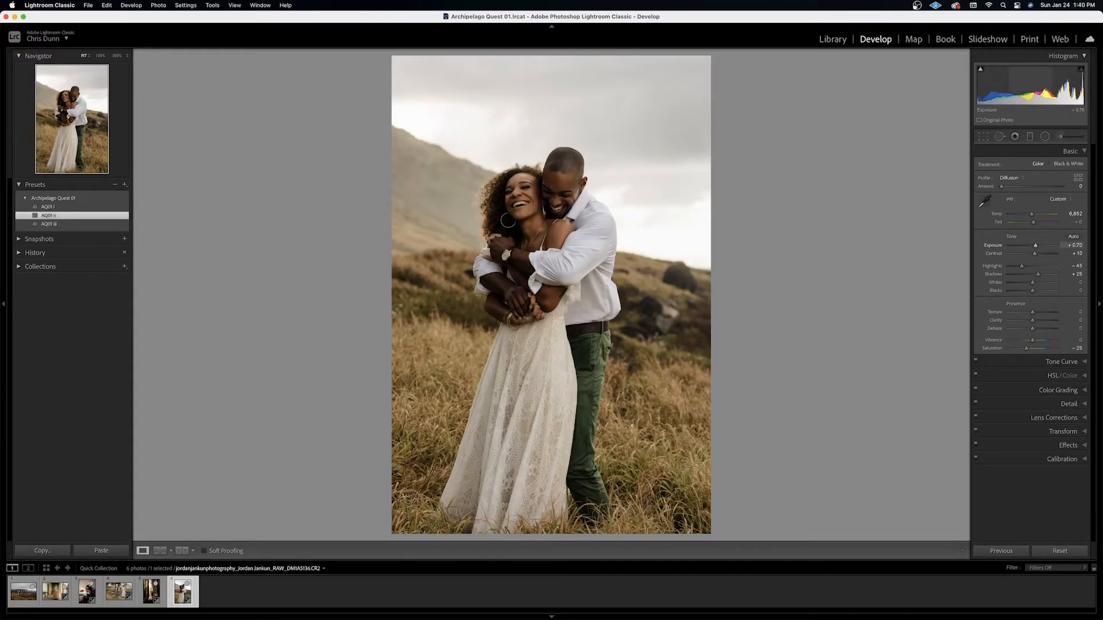
Fine-tune the hillside photo to exposure +0.65 and temperature 6,870, and increase its Diffusion profile amount
{"action": "key", "text": "Down"}
{"action": "key", "text": "Up"}
{"action": "key", "text": "Up"}
{"action": "key", "text": "Up"}
{"action": "key", "text": "Up"}
{"action": "key", "text": "comma"}
{"action": "key", "text": "comma"}
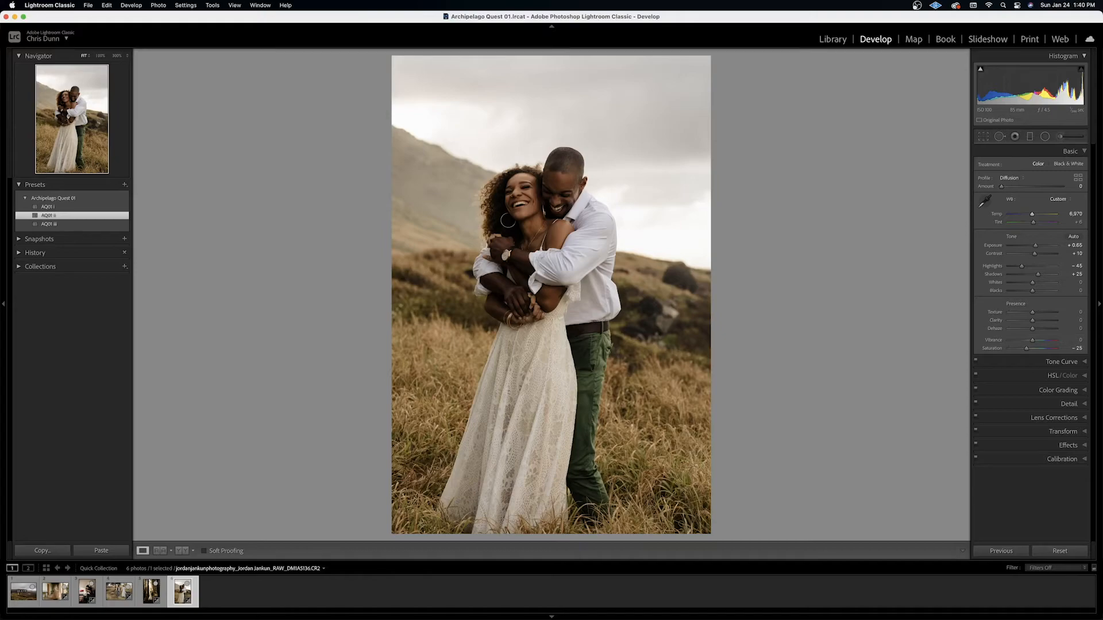
{"action": "left_click_drag", "start_coordinate": [1001, 186], "coordinate": [1030, 186]}
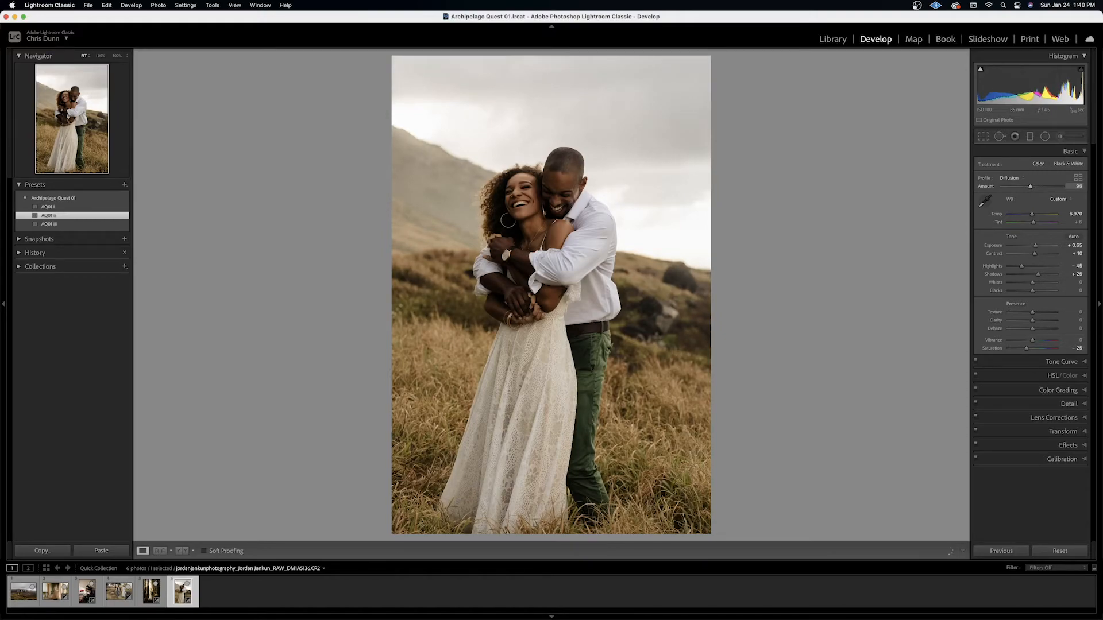